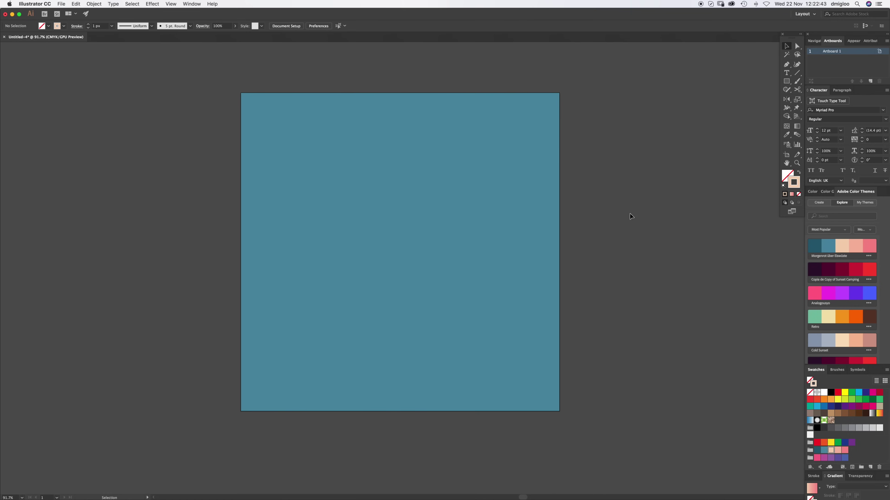
- Set the blend spacing to Specified Steps in Blend Options
left_click(76, 4)
mouse_move(94, 3)
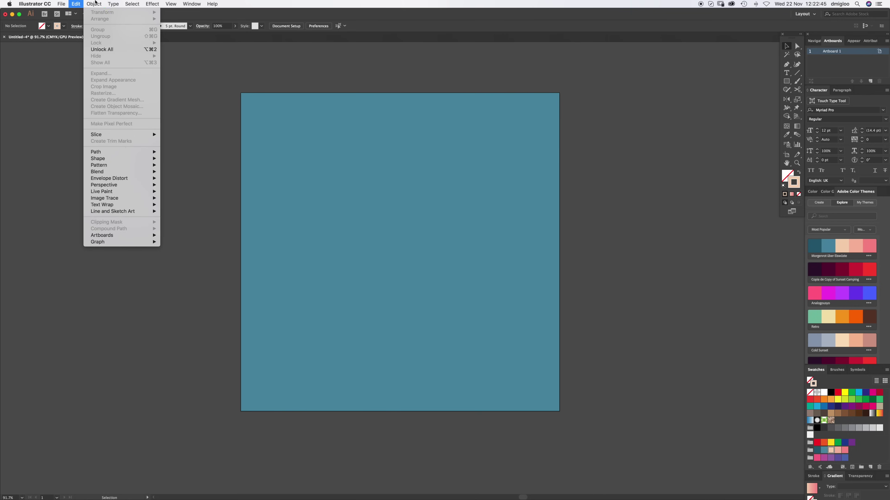
mouse_move(140, 171)
left_click(196, 189)
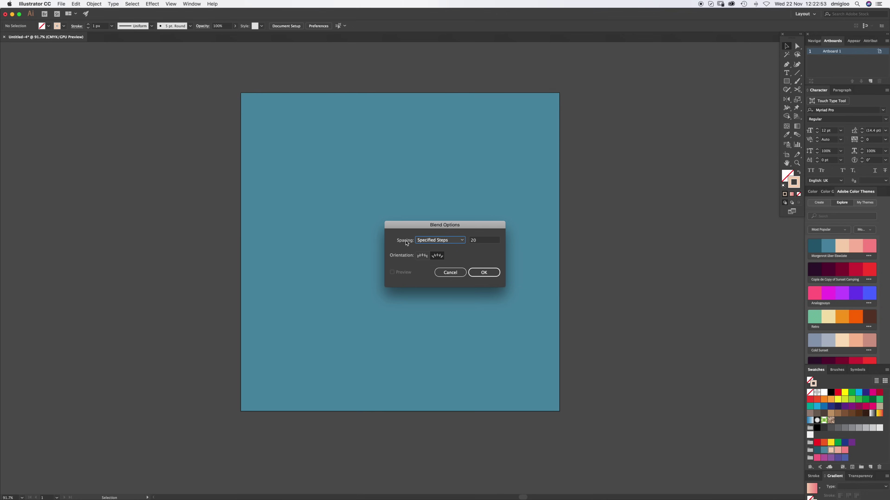
left_click(449, 242)
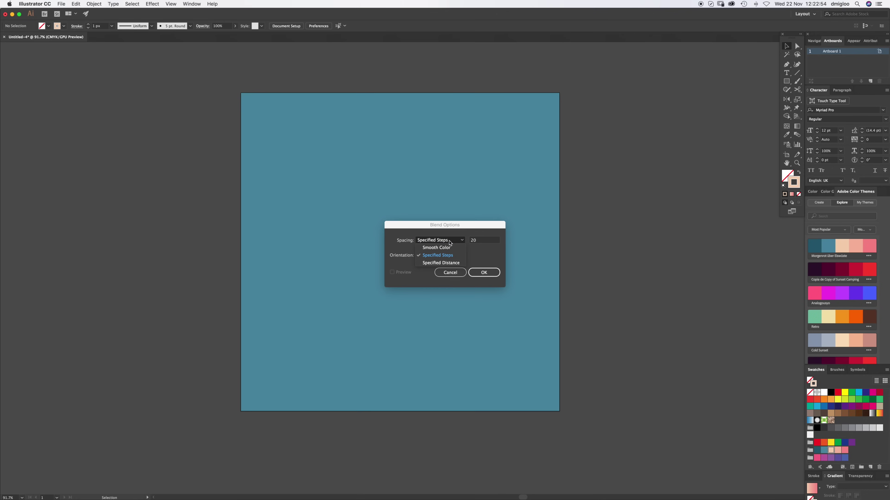
left_click(453, 258)
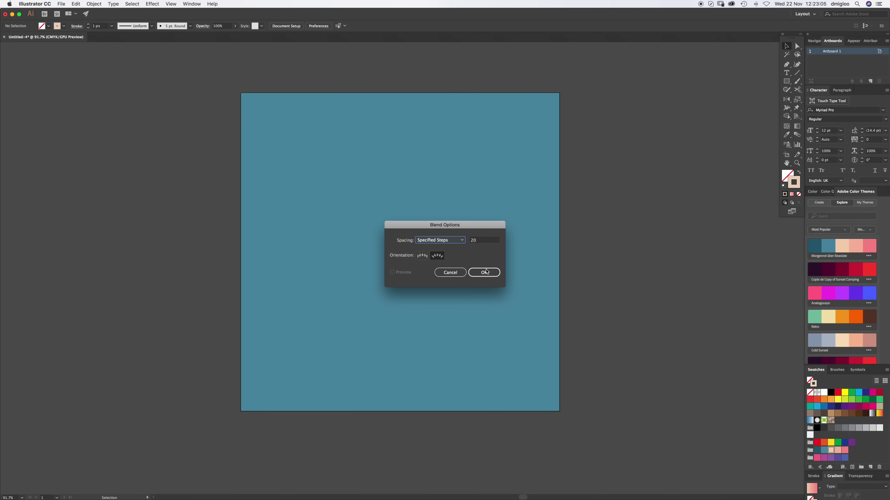
left_click(488, 275)
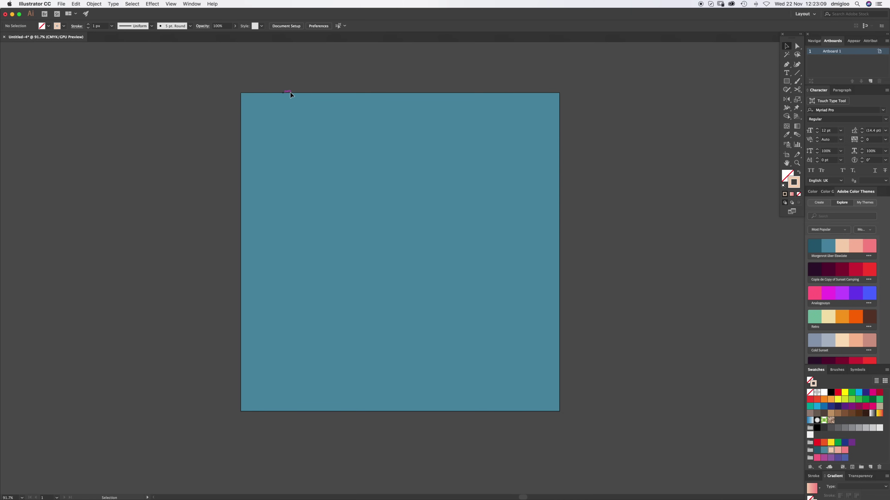
- Delete the old teal background and draw a 1000 × 1000 px square covering the artboard
left_click(543, 198)
key("Delete")
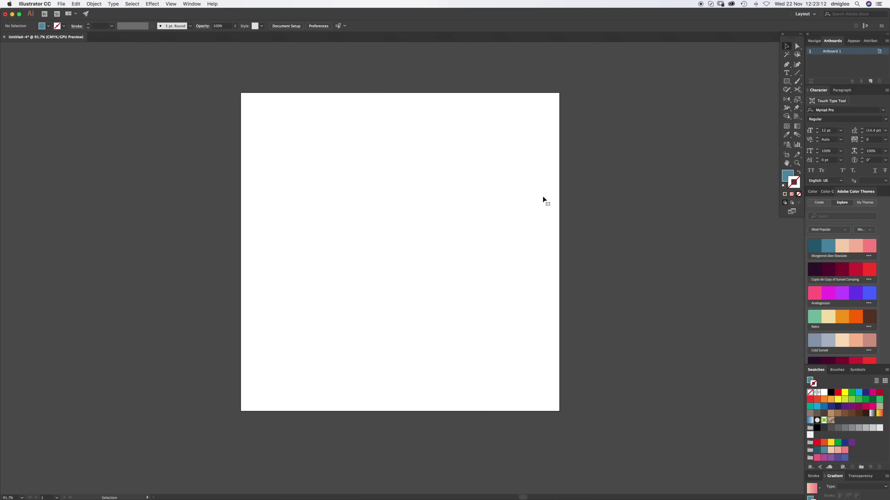
left_click(786, 83)
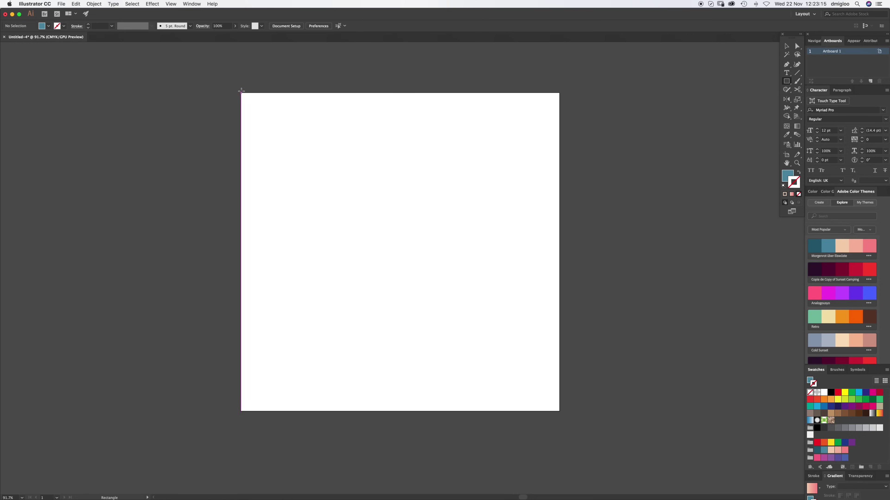
left_click_drag(241, 93, 560, 412)
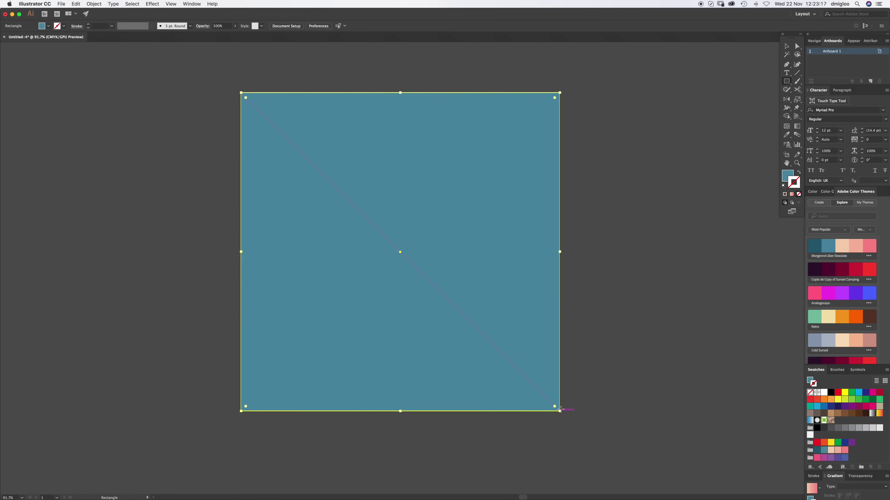
key("v")
left_click(570, 238)
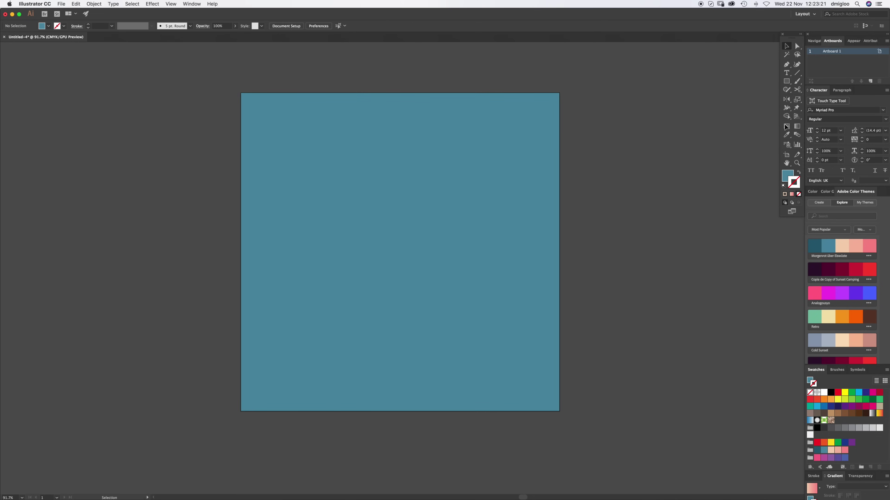
- Draw a vertical line in the square's left part and give it a peach stroke
left_click(798, 73)
mouse_move(294, 163)
left_mouse_down()
mouse_move(308, 298)
mouse_move(296, 308)
mouse_move(294, 343)
left_mouse_up()
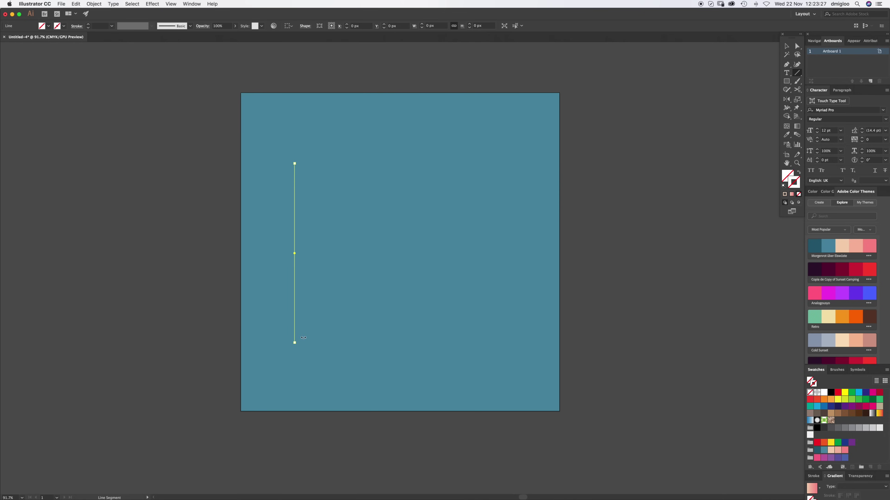
key("v")
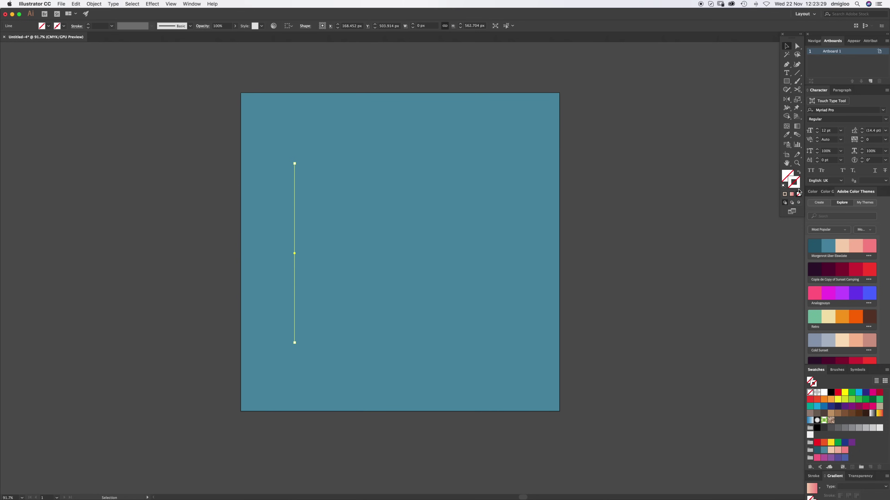
left_click(832, 452)
left_click(372, 276)
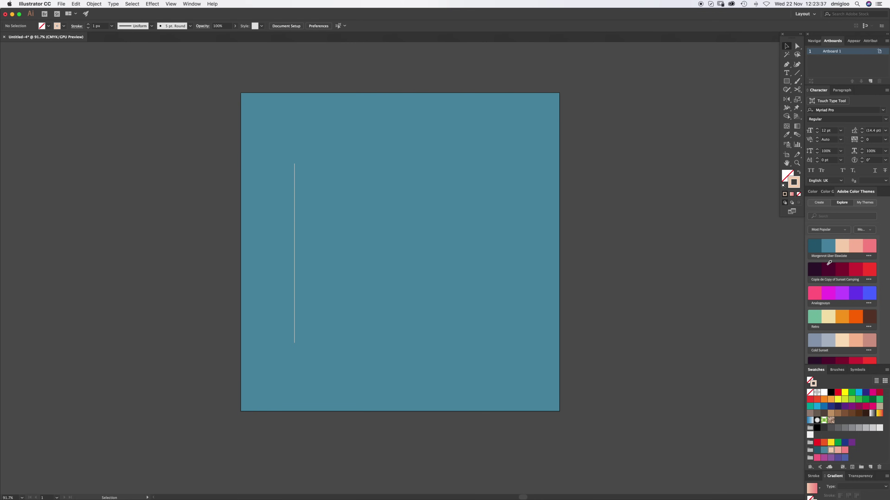
scroll(827, 264, "down", 3)
scroll(829, 263, "down", 10)
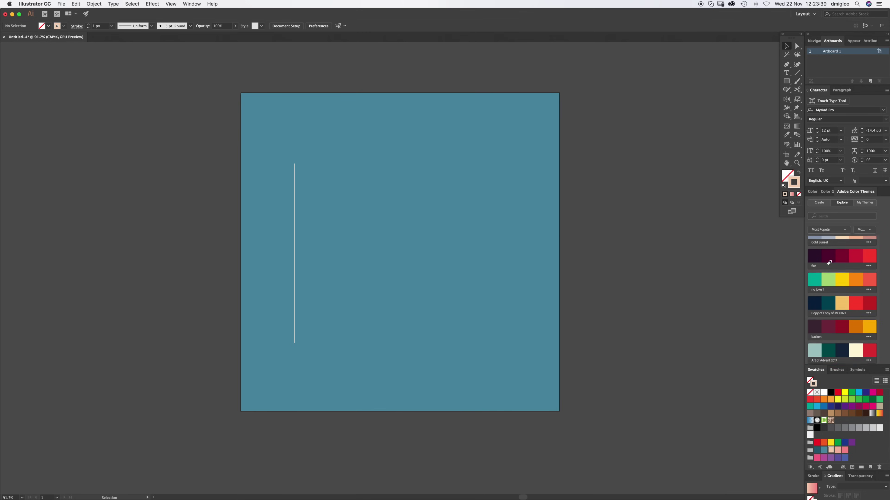
scroll(829, 263, "down", 8)
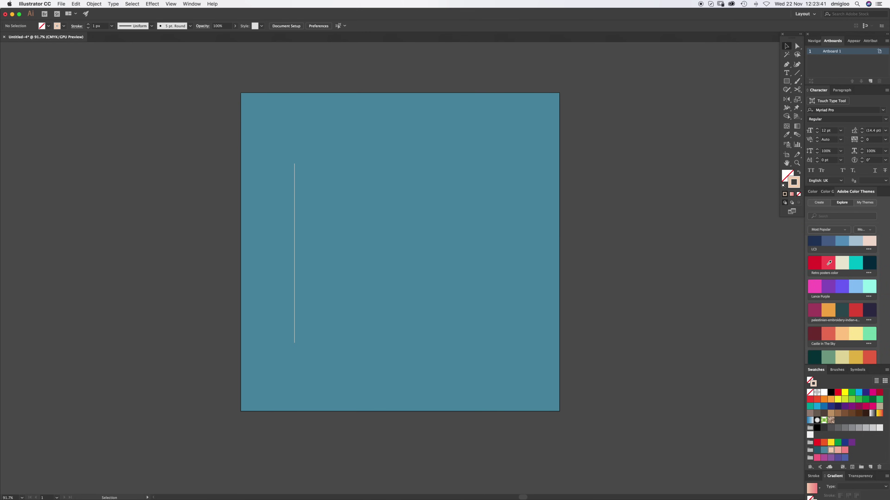
scroll(829, 263, "down", 10)
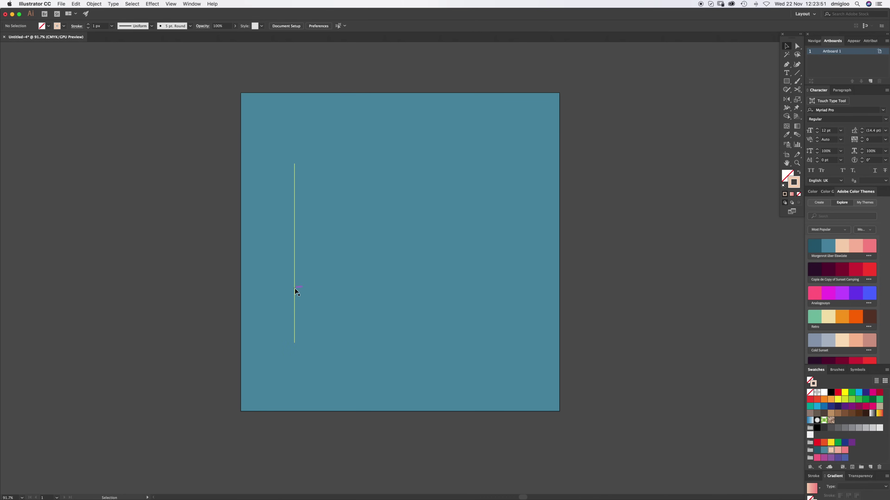
- Alt-drag a copy of the line to the right, then blend both lines with Object > Blend > Make
left_click(295, 266)
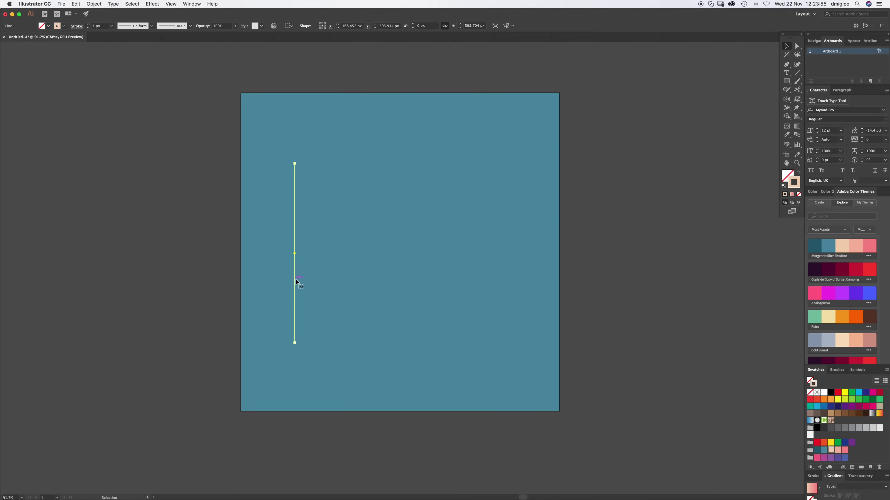
left_click_drag(297, 280, 494, 276)
left_click(532, 253)
left_click_drag(534, 203, 273, 307)
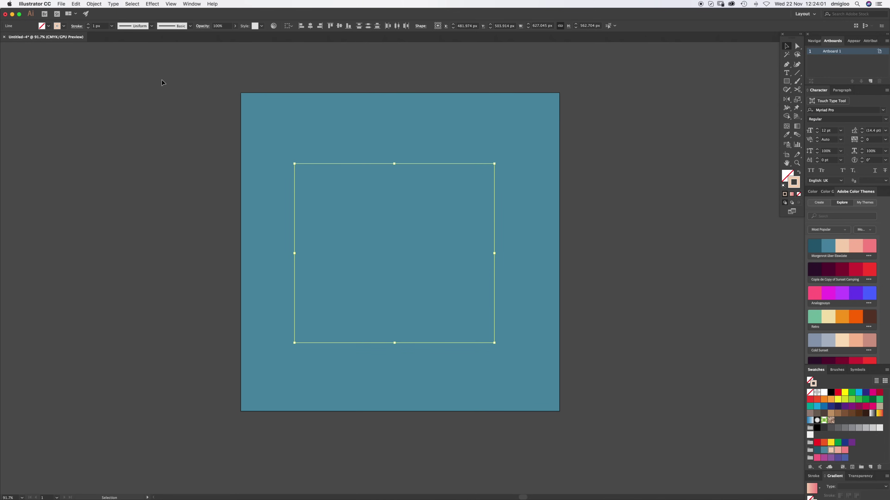
left_click(90, 5)
mouse_move(105, 172)
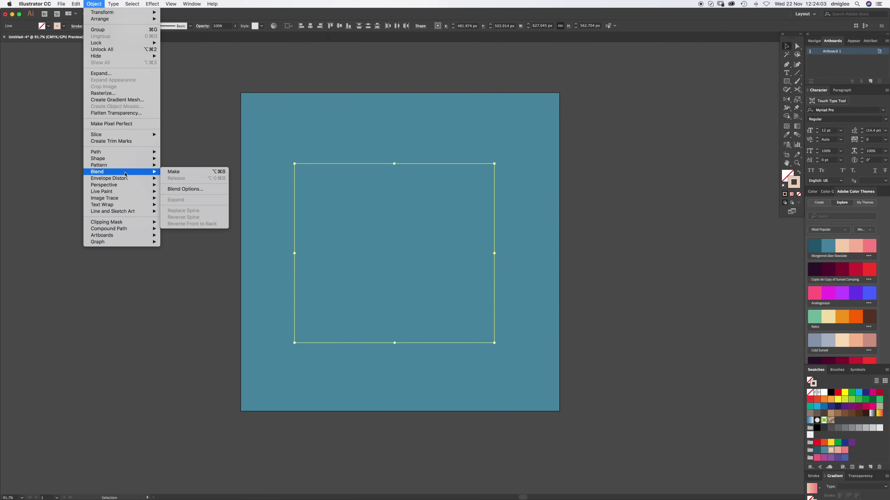
left_click(185, 171)
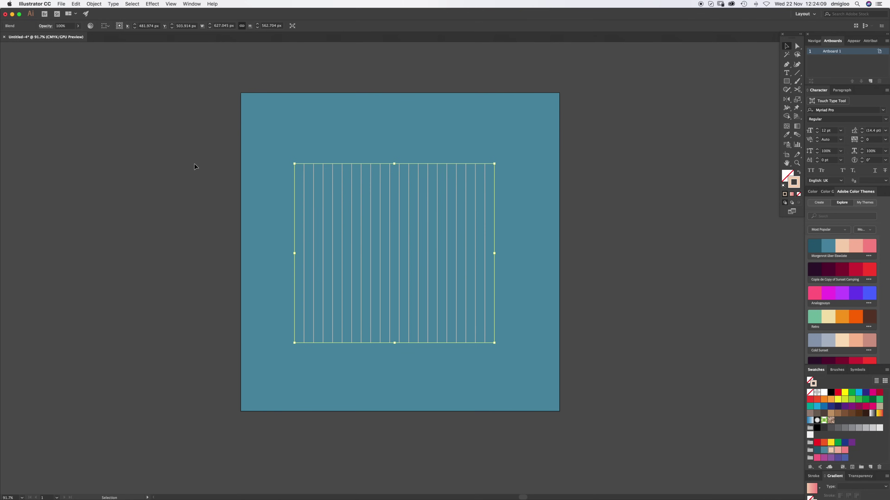
left_click(526, 208)
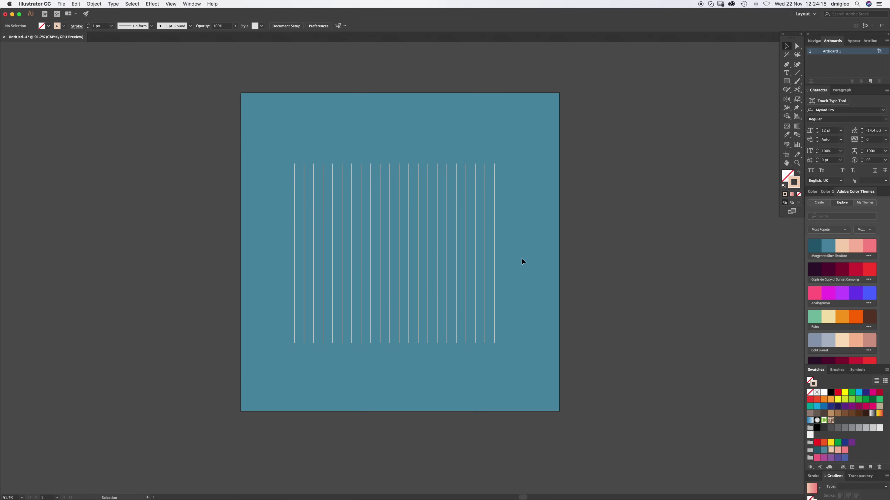
- Drag the outer lines' end anchors past the artboard's left, top and bottom edges
key("a")
left_click_drag(494, 163, 158, 158)
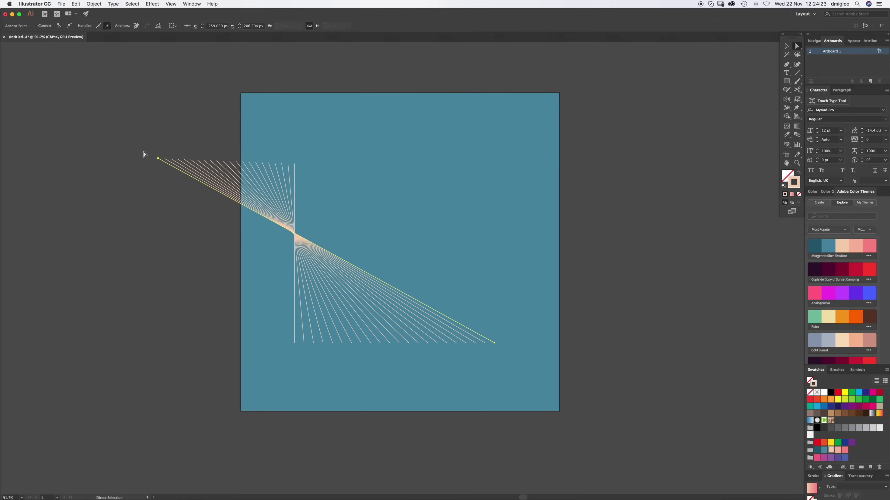
left_click_drag(294, 163, 466, 70)
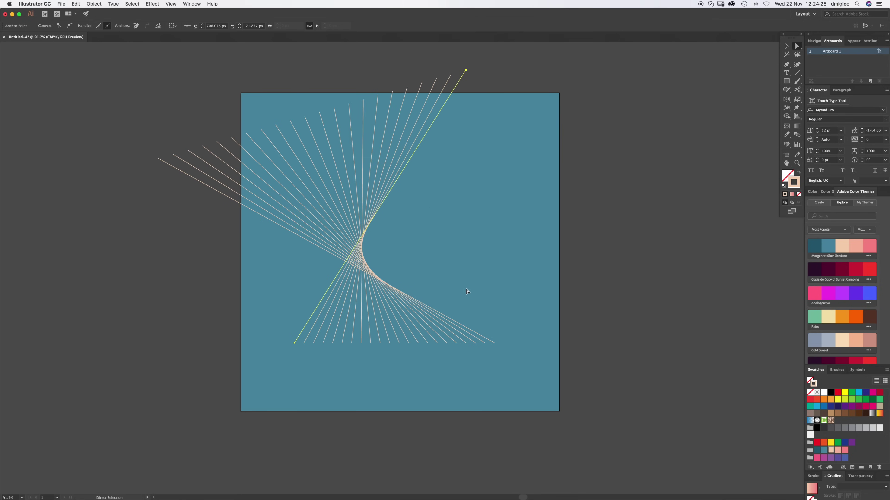
left_click_drag(295, 345, 241, 357)
left_click_drag(494, 342, 514, 412)
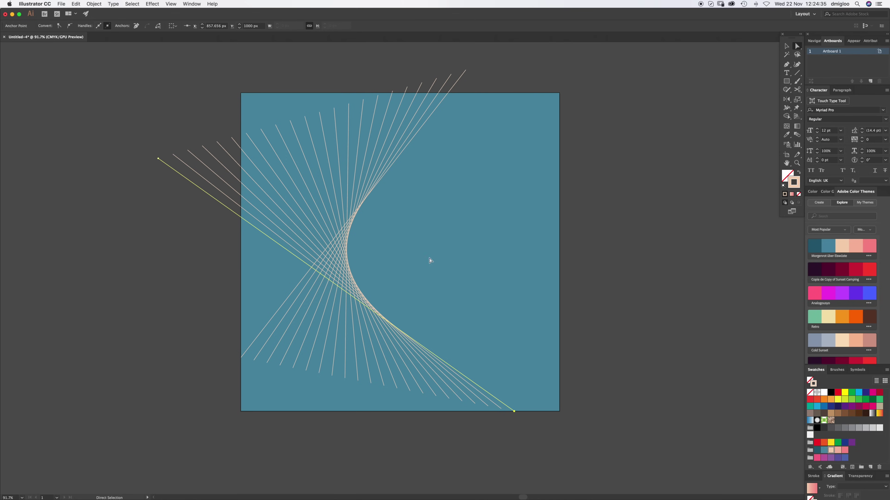
- Add an anchor on the blend's spine with the Pen tool and bend the spine into a curve
key("p")
left_click(292, 253)
left_click_drag(291, 253, 295, 278)
left_click_drag(295, 280, 304, 393)
- Reposition the spine's top end and left curve end, and pull the end line down-left
key("a")
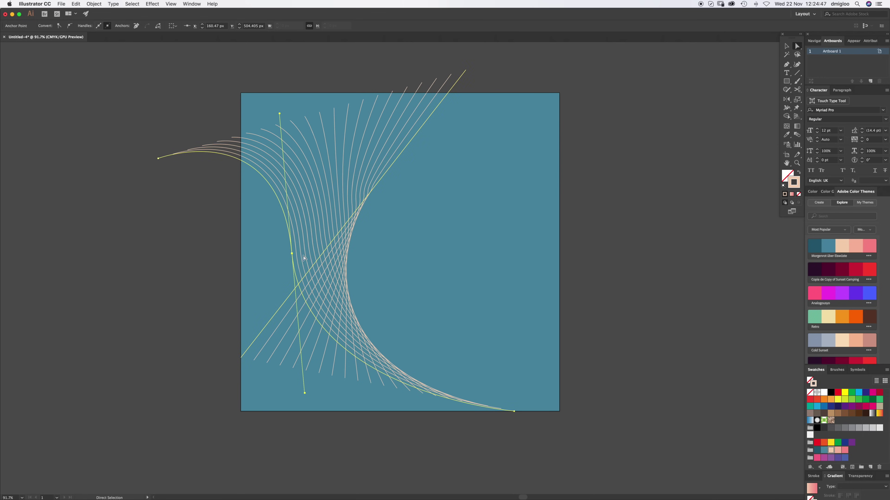
left_click_drag(466, 70, 407, 50)
left_click_drag(159, 171, 198, 97)
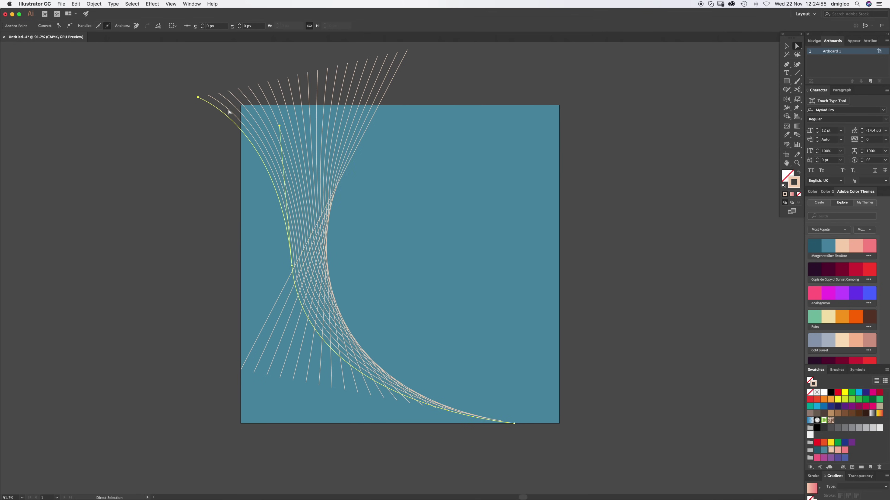
left_click_drag(241, 370, 182, 441)
key("v")
left_click(517, 381)
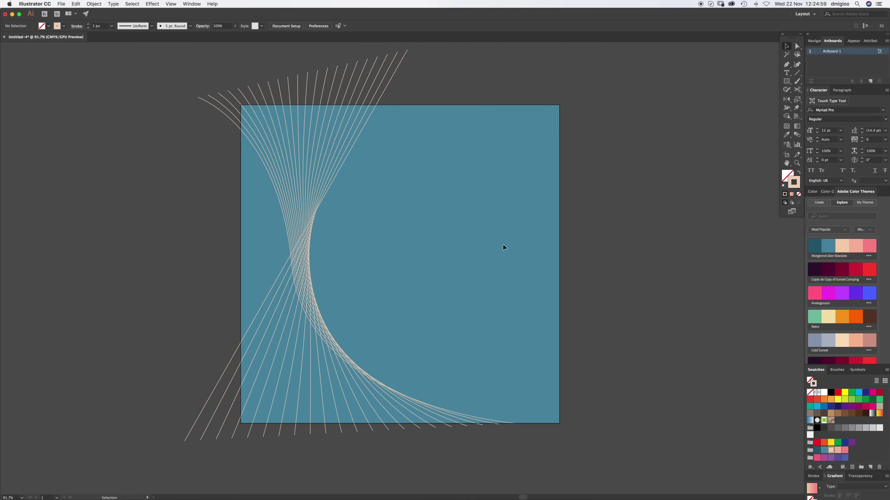
- Draw a hexagon in the upper right with the Polygon tool and rotate it 330° so a point faces up
left_click(788, 82)
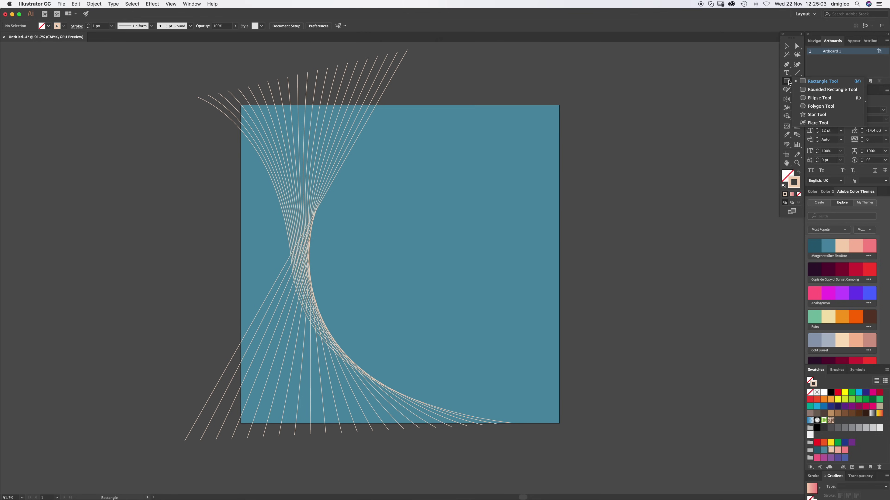
left_click(819, 106)
left_click_drag(433, 240, 497, 291)
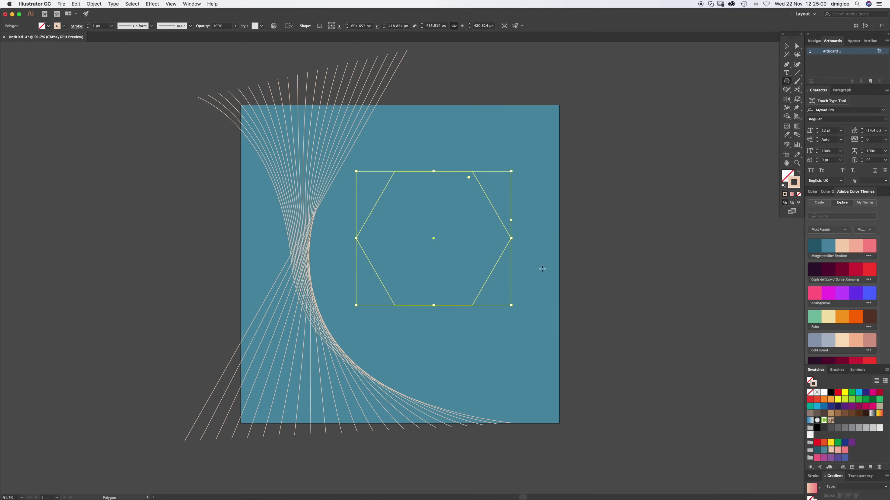
key("v")
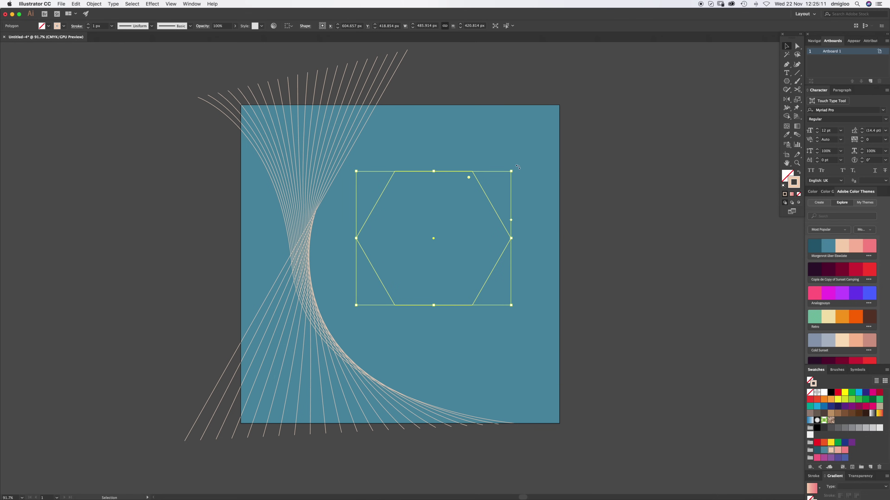
left_click_drag(525, 171, 529, 315)
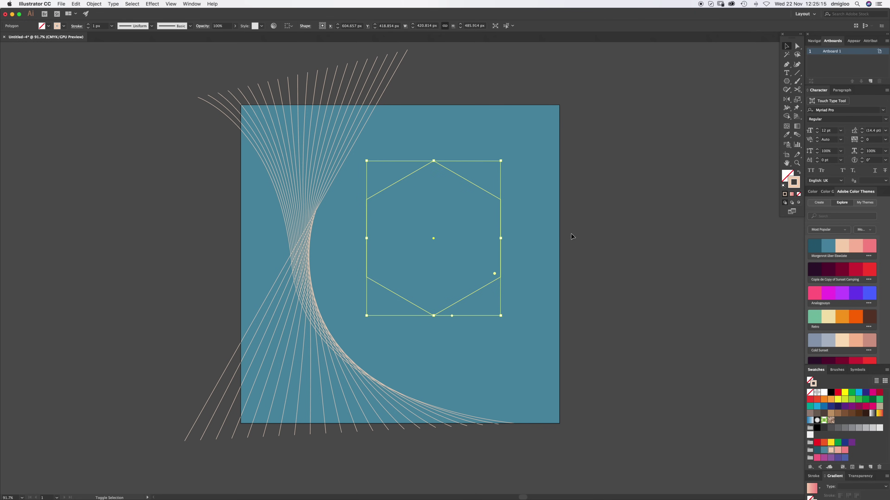
left_click(552, 222)
left_click(440, 193)
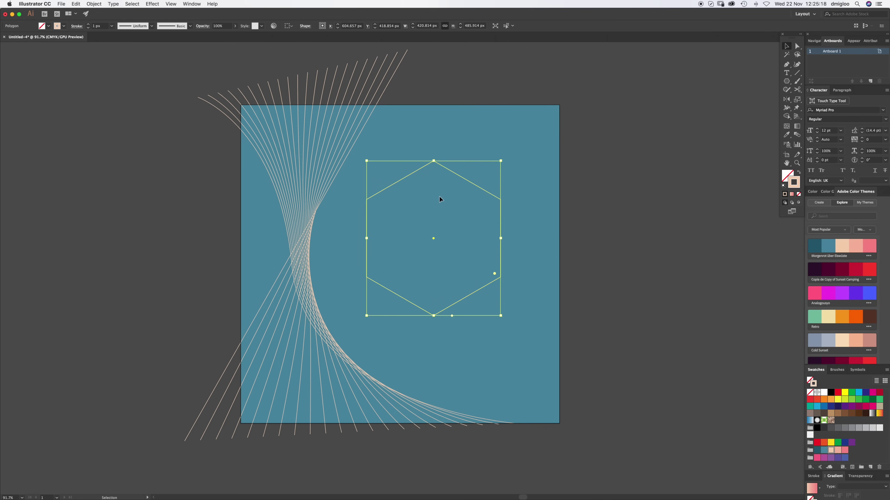
- In the Transform effect with Preview on, set scale to 90% / 90% and angle to 5°
left_click(153, 4)
mouse_move(186, 66)
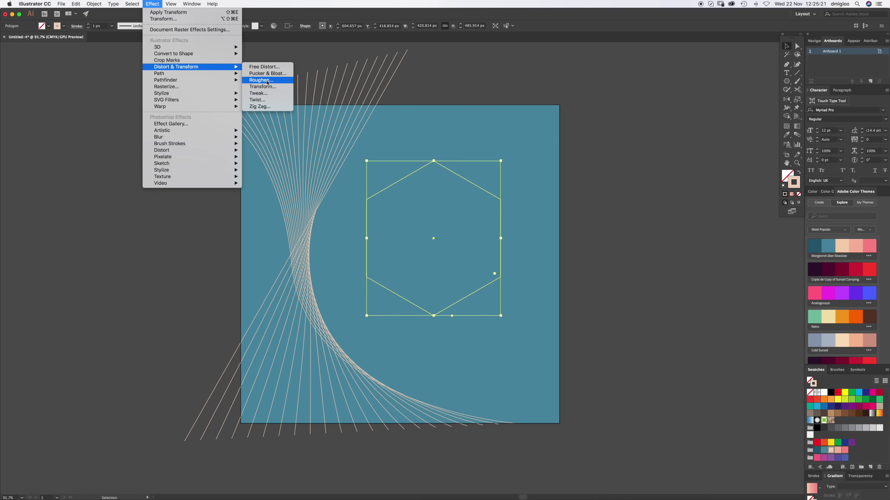
left_click(269, 87)
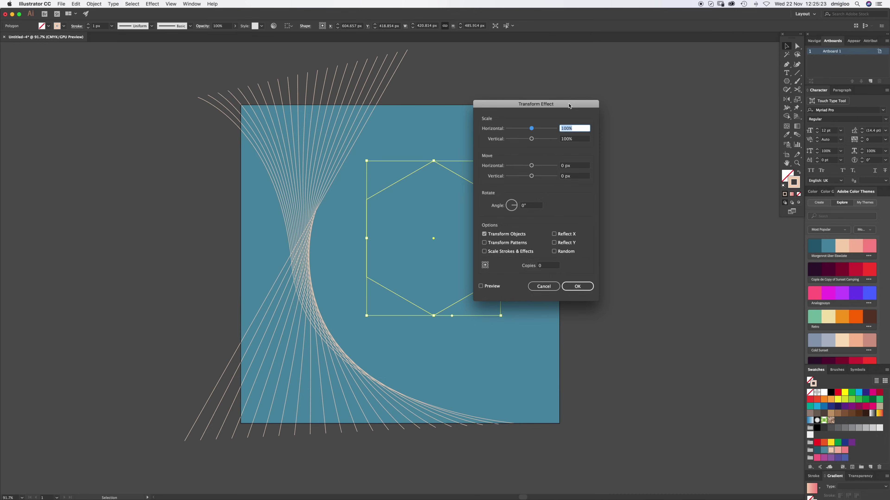
left_click_drag(570, 103, 629, 111)
left_click(540, 294)
left_click(638, 137)
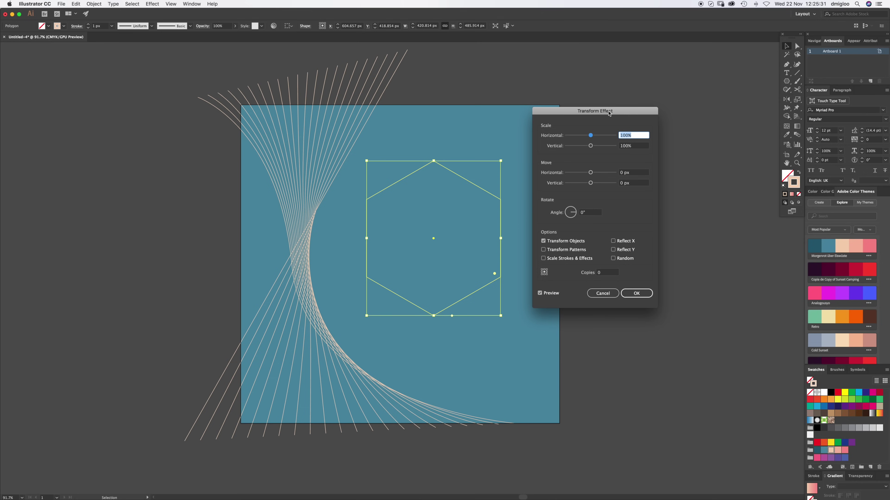
type("90")
key("Tab")
type("90")
key("Tab")
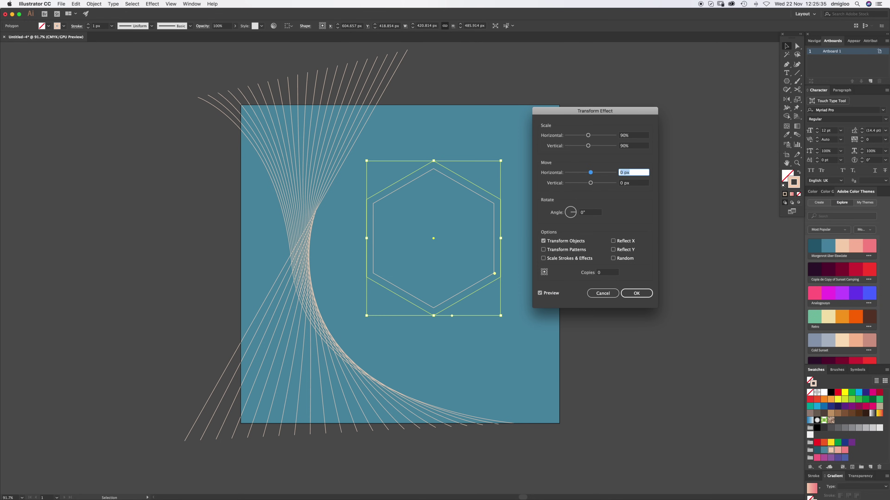
key("Tab")
key("Tab")
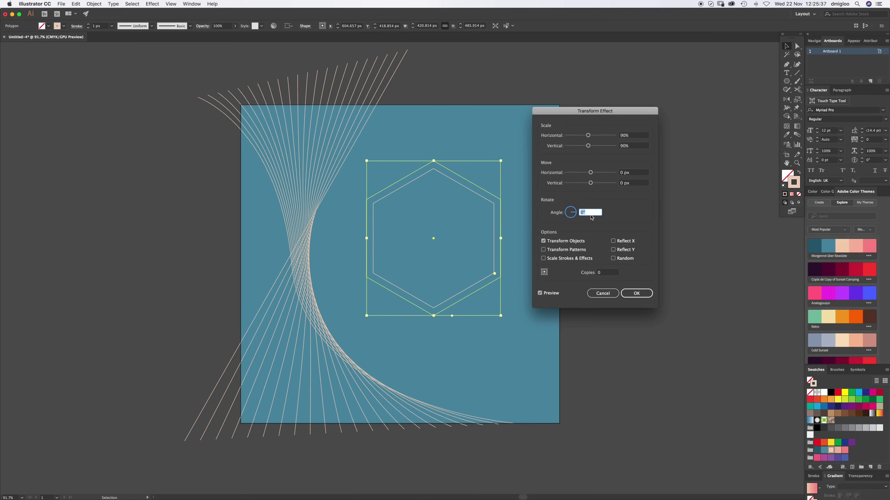
key("Up")
key("Up")
key("Up")
key("Up")
key("Up")
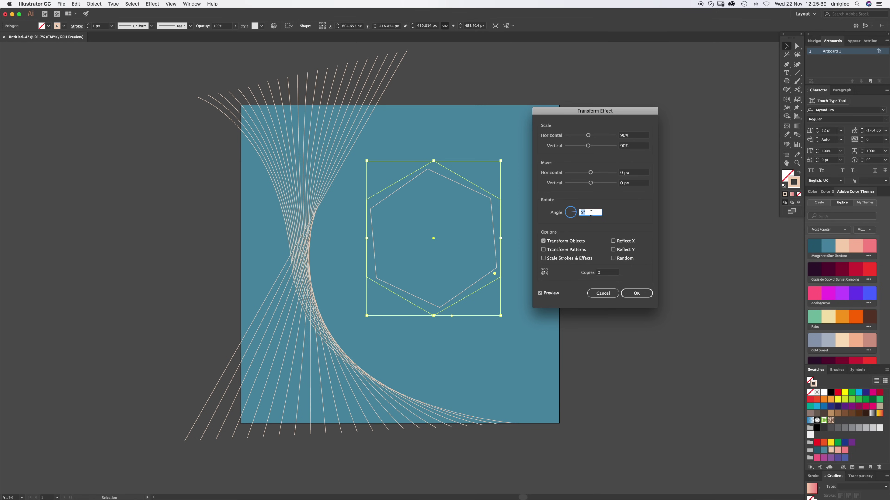
- Set 20 copies, leave Scale Strokes & Effects off, and apply the effect
left_click(606, 273)
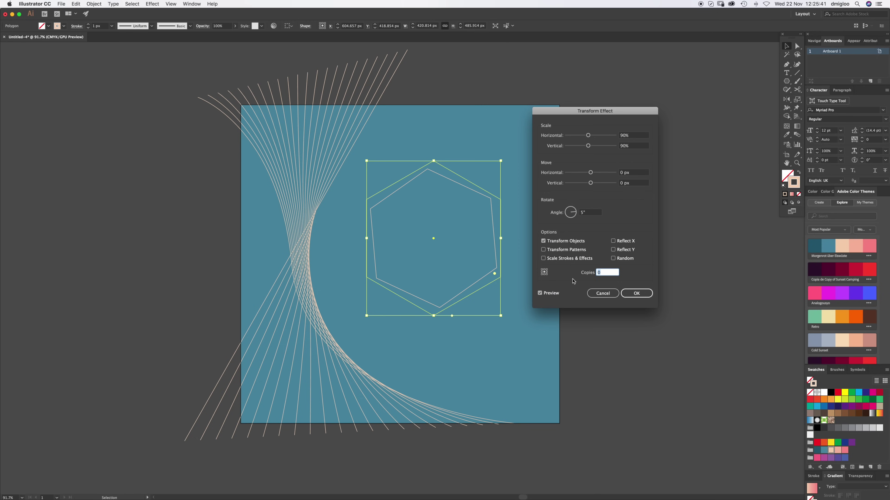
key("Up")
key("Up")
key("Up")
key("Up")
key("Up")
key("Up")
key("Up")
key("Up")
key("Up")
key("Up")
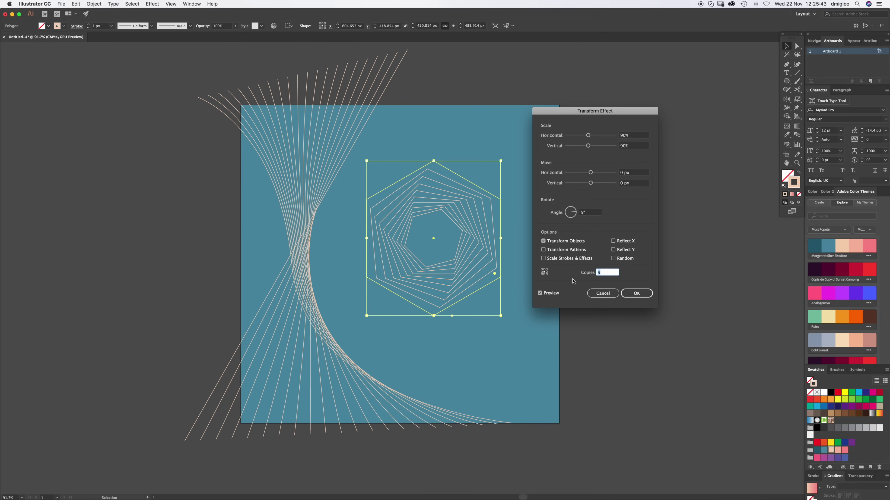
key("Up")
key("Up")
key("Up")
key("Up")
key("Up")
key("Up")
key("Up")
key("Up")
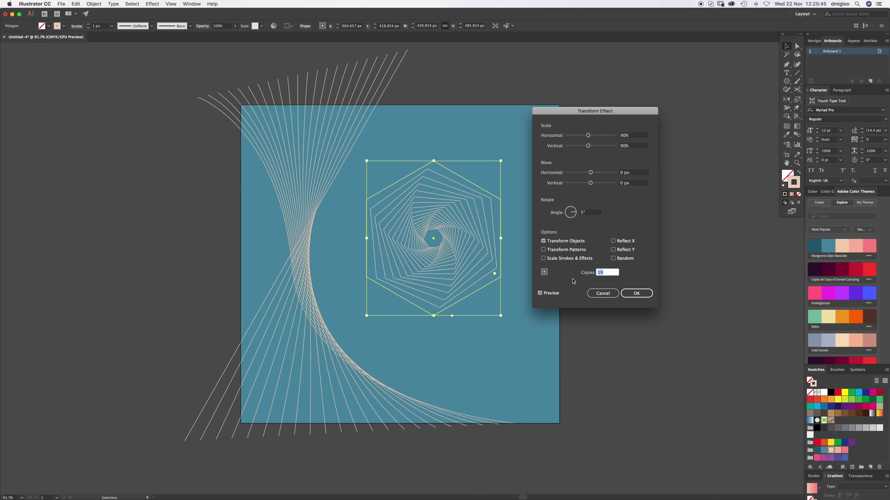
key("Up")
left_click(566, 262)
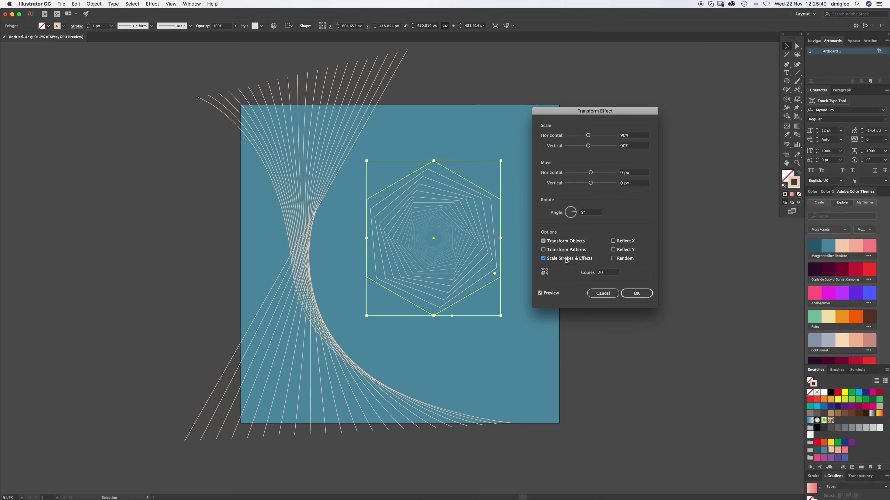
left_click(566, 260)
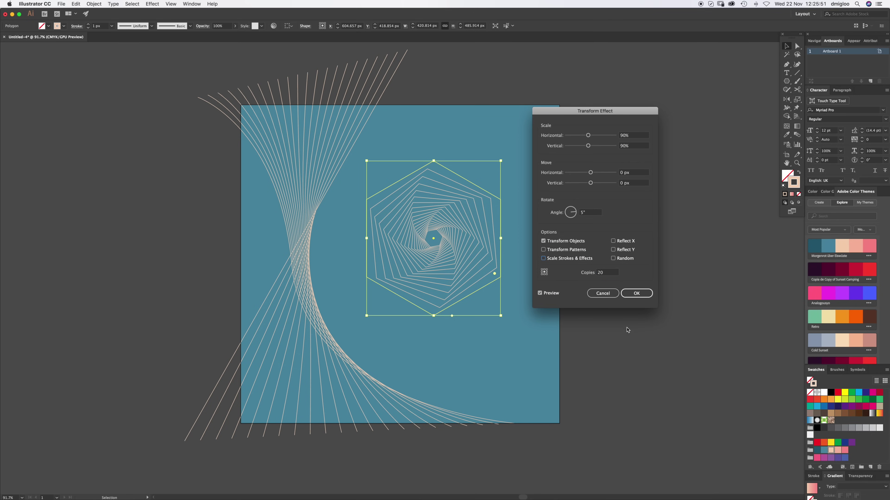
left_click(636, 294)
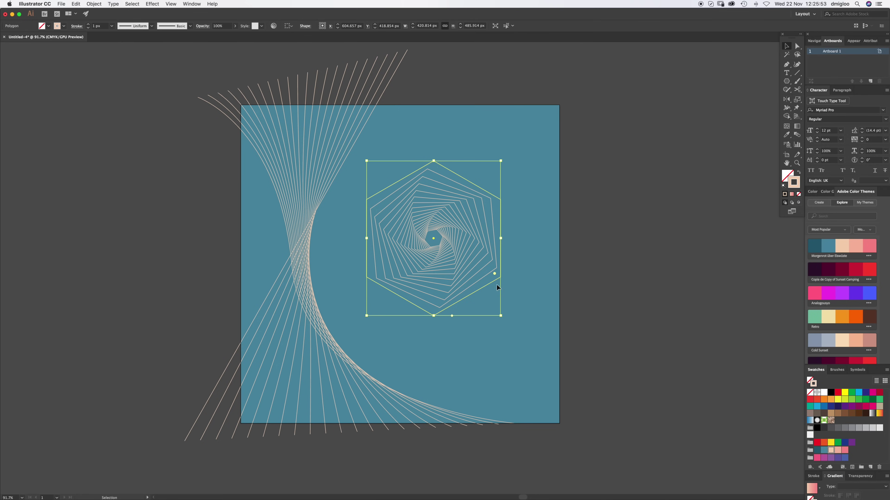
- Stretch the hexagon spiral vertically to about 660 × 762 px and reselect it for anchor editing
left_click_drag(434, 315, 442, 353)
left_click_drag(435, 162, 435, 140)
left_click(457, 116)
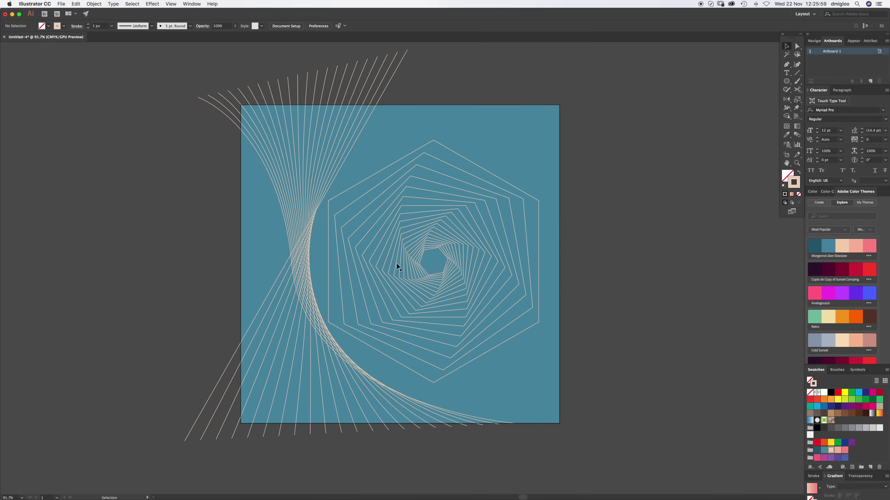
left_click(473, 205)
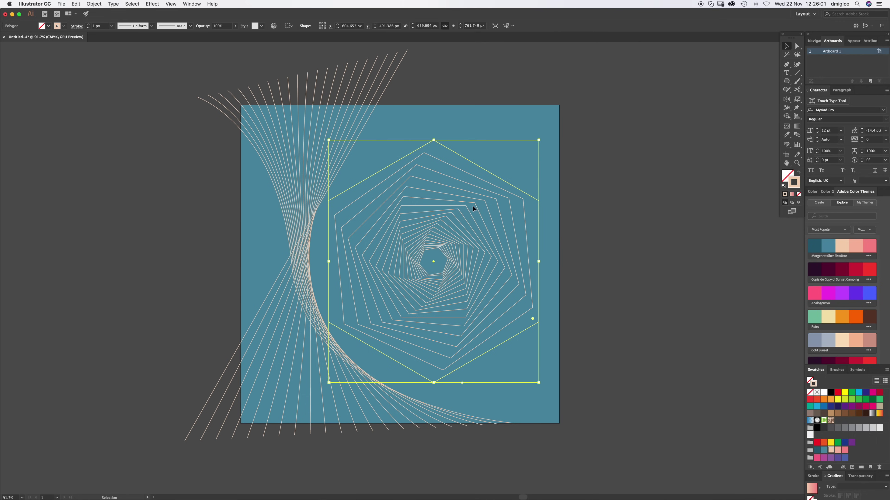
key("a")
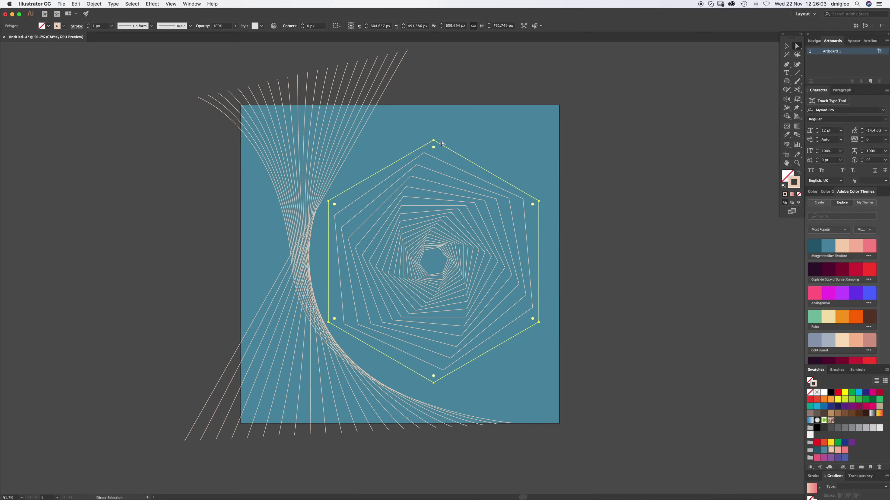
- Round the spiral's corners with a Live Corner widget and select the outer hexagon
mouse_move(433, 147)
left_mouse_down()
mouse_move(434, 198)
mouse_move(434, 158)
left_mouse_up()
left_click(492, 142)
key("v")
left_click(504, 180)
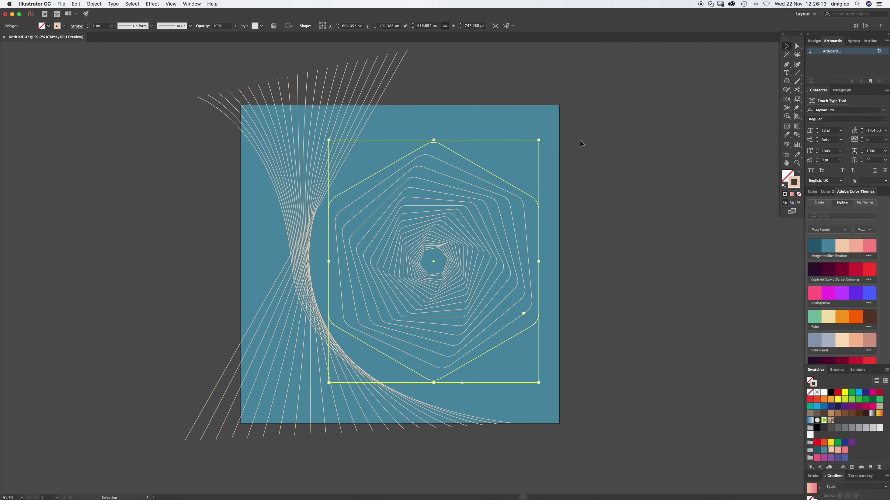
- Widen the outer hexagon's stroke at its top point to about 8.7 px with the Width tool
left_click(786, 108)
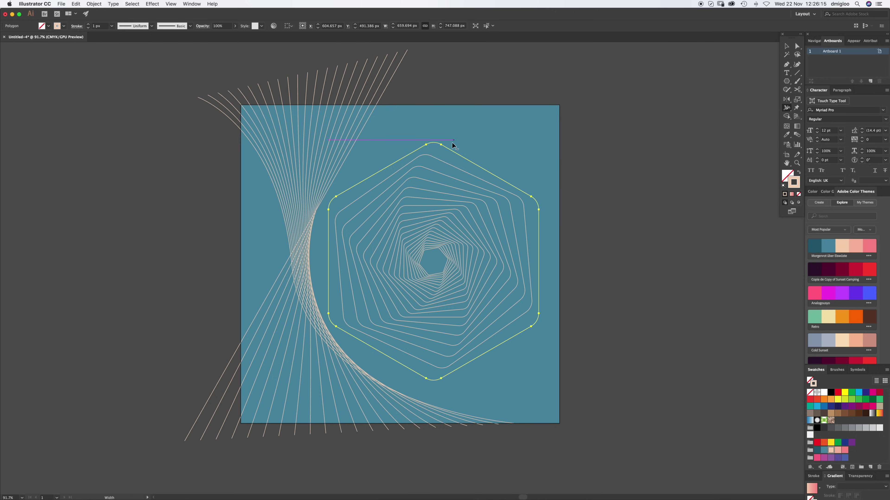
left_click_drag(440, 147, 441, 146)
key("v")
left_click(466, 135)
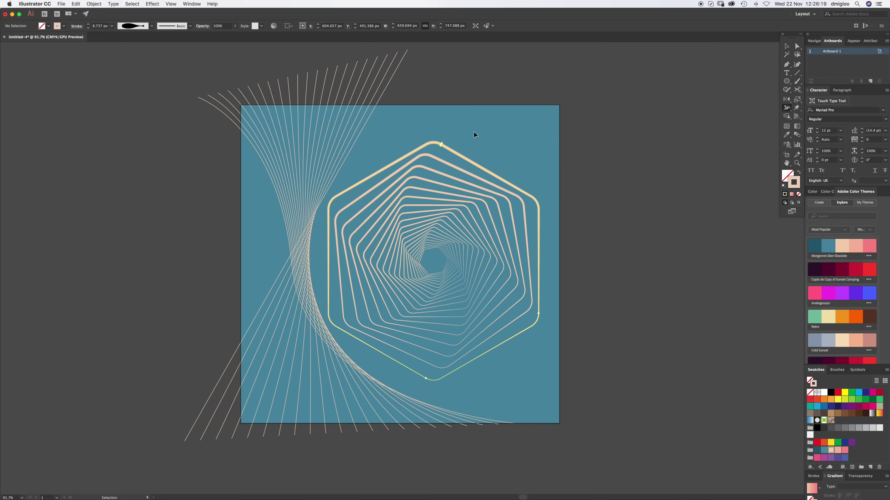